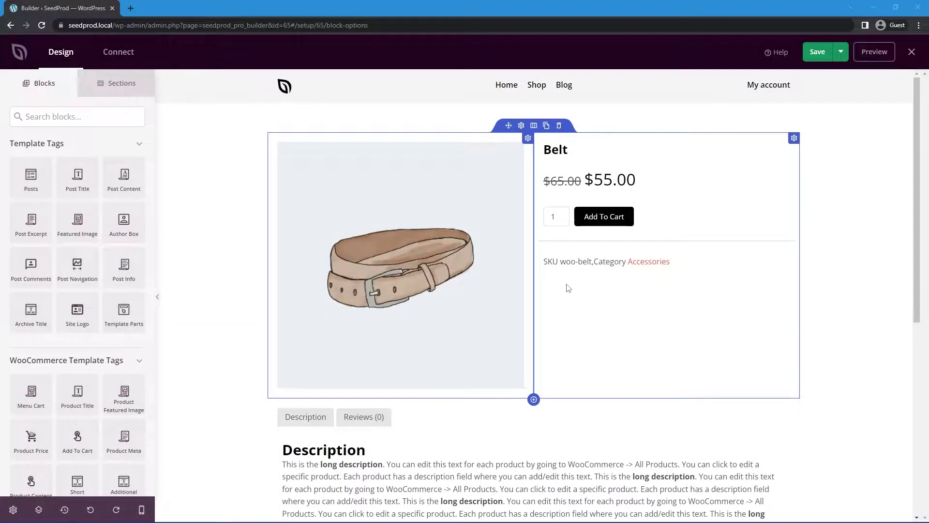
pyautogui.scroll(-2, 73, 305)
pyautogui.scroll(-1, 73, 342)
pyautogui.scroll(-1, 69, 368)
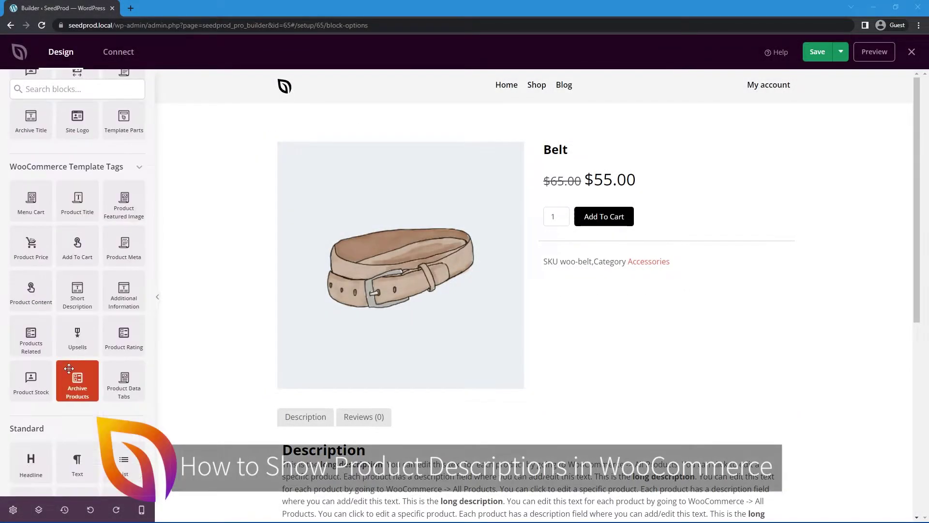
# Step: Place the short description under the price and try Uppercase, Capitalize and lowercase letter cases
pyautogui.moveTo(76, 294); pyautogui.dragTo(621, 212)
pyautogui.click(66, 406)
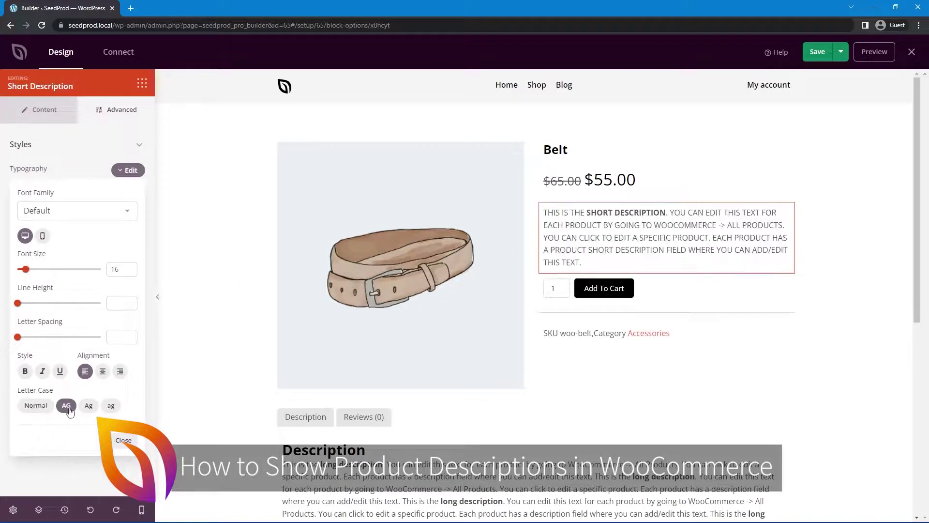
pyautogui.click(110, 406)
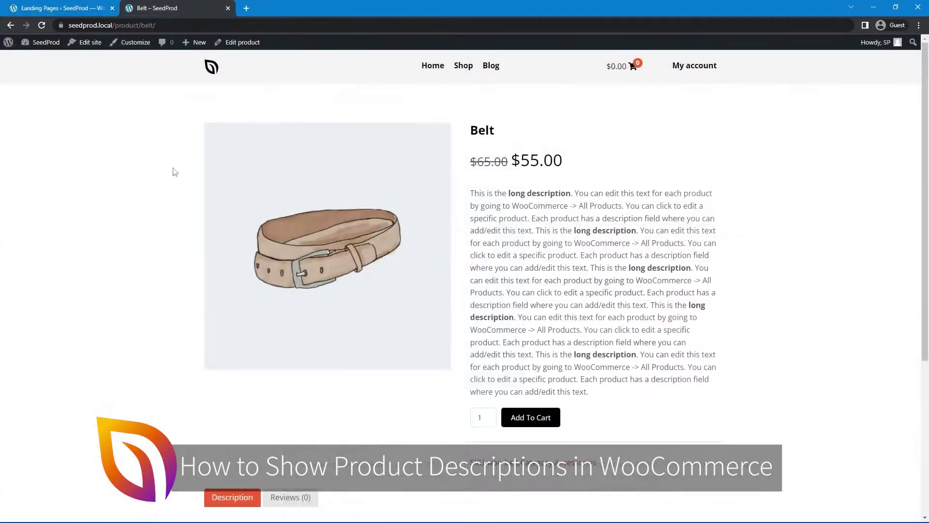
pyautogui.moveTo(516, 208); pyautogui.dragTo(781, 308)
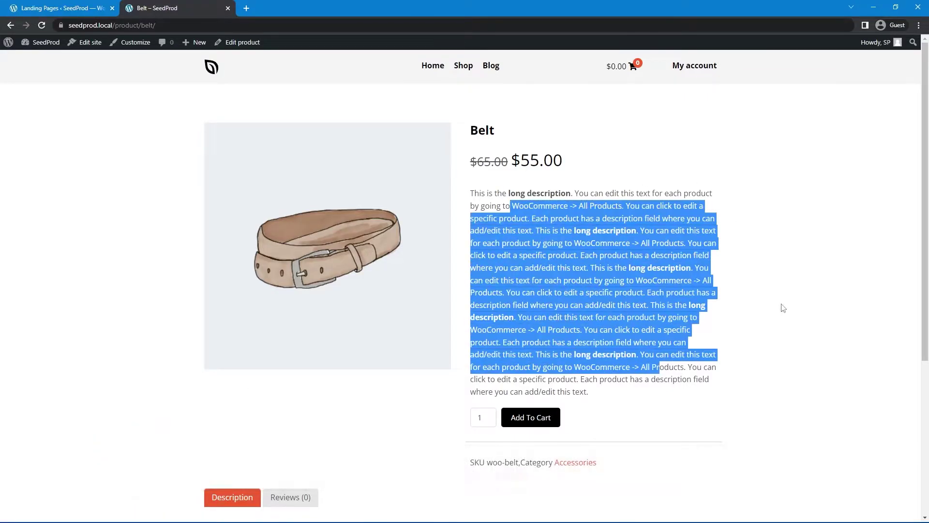
pyautogui.click(783, 309)
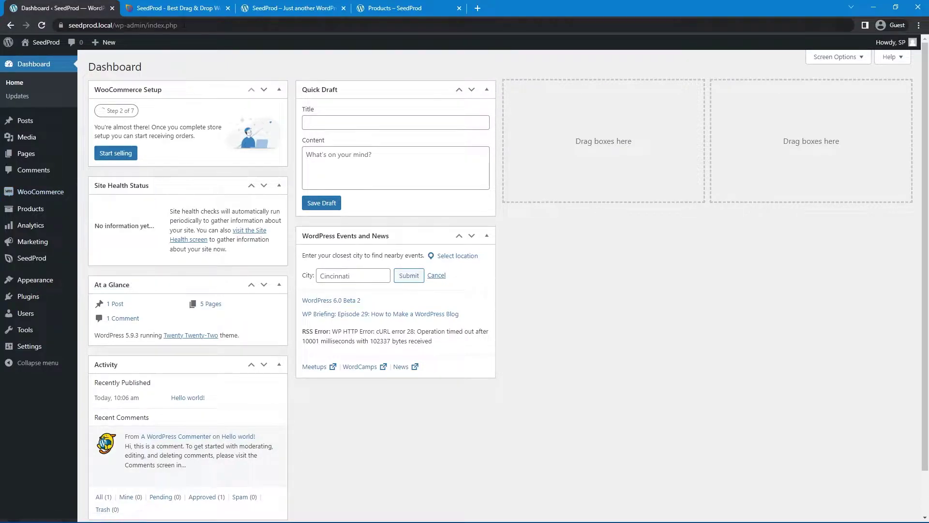
# Step: Switch to the SeedProd - Best Drag & Drop website
pyautogui.click(175, 10)
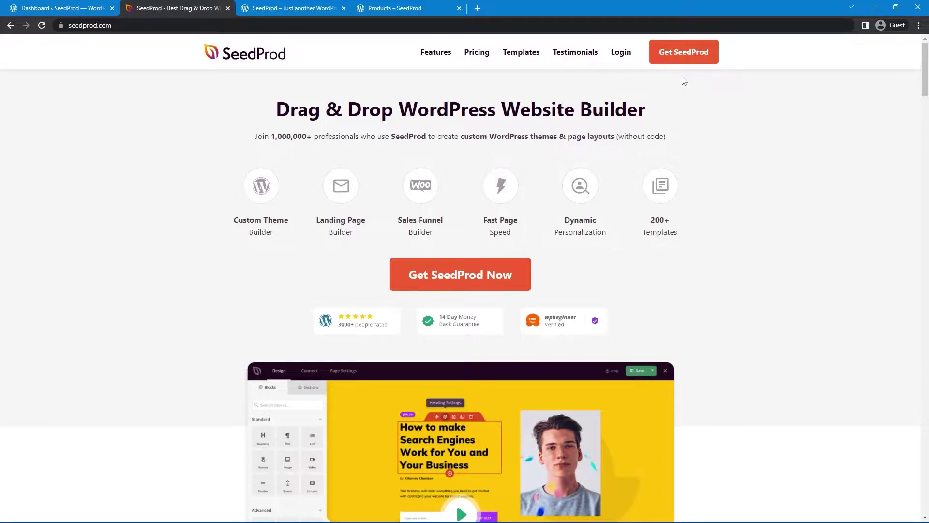
# Step: Close the SeedProd site, the local home page and the Shop page, returning to the dashboard
pyautogui.hotkey('ctrl', 'w')
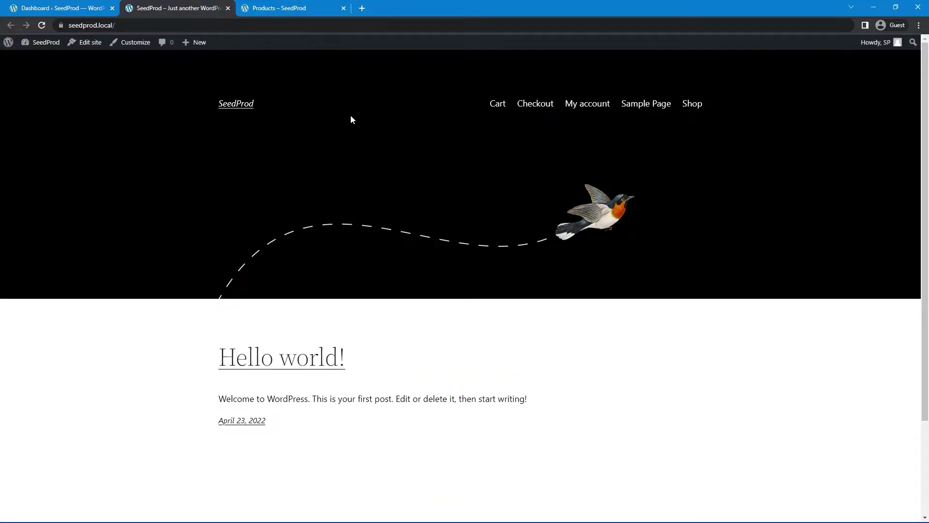
pyautogui.click(228, 7)
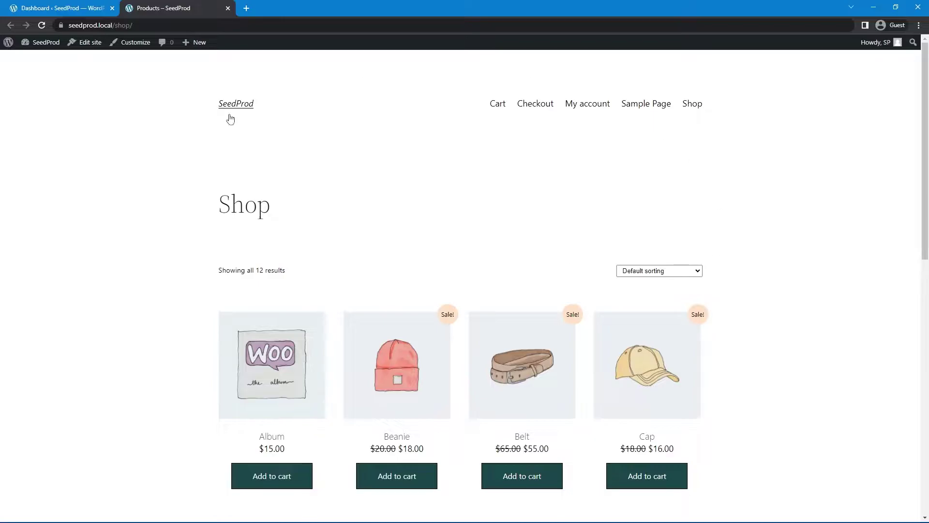
pyautogui.scroll(-5, 826, 196)
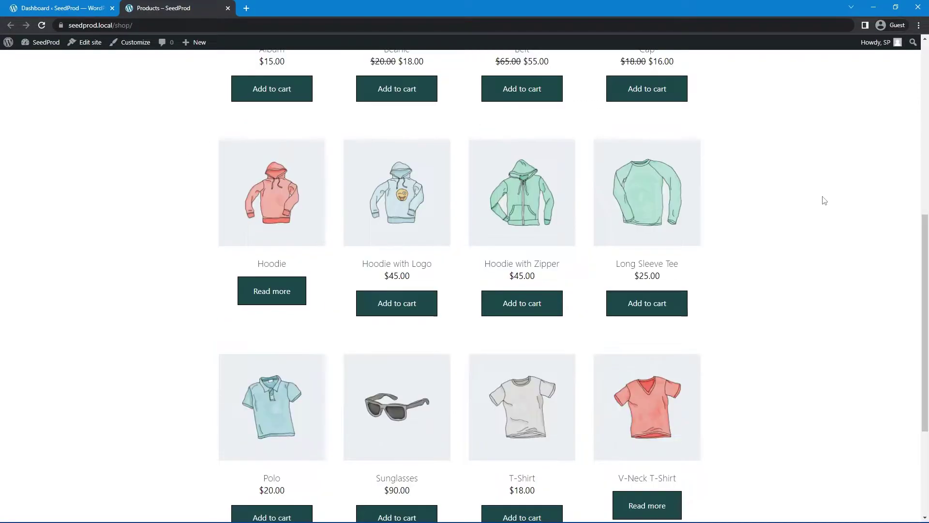
pyautogui.scroll(3, 817, 201)
pyautogui.scroll(-2, 695, 243)
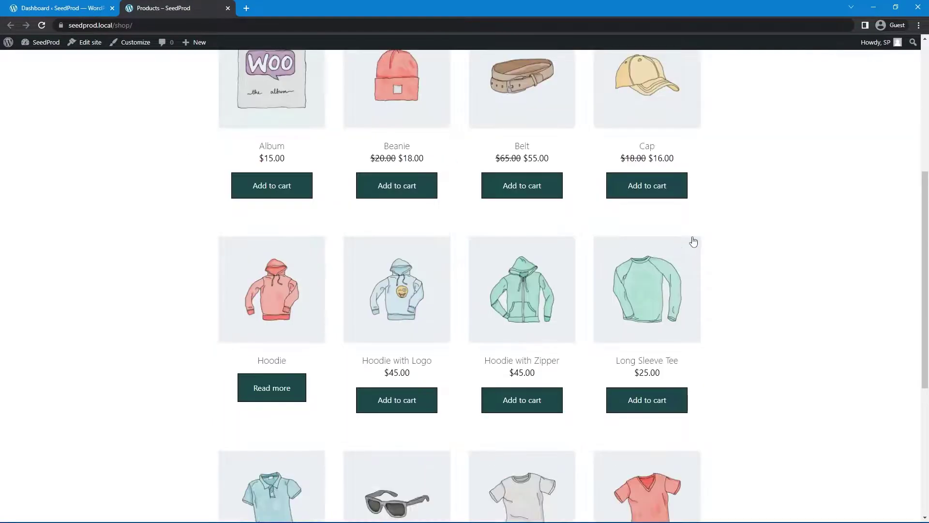
pyautogui.scroll(-3, 544, 266)
pyautogui.scroll(-1, 257, 198)
pyautogui.scroll(1, 457, 259)
pyautogui.scroll(4, 445, 254)
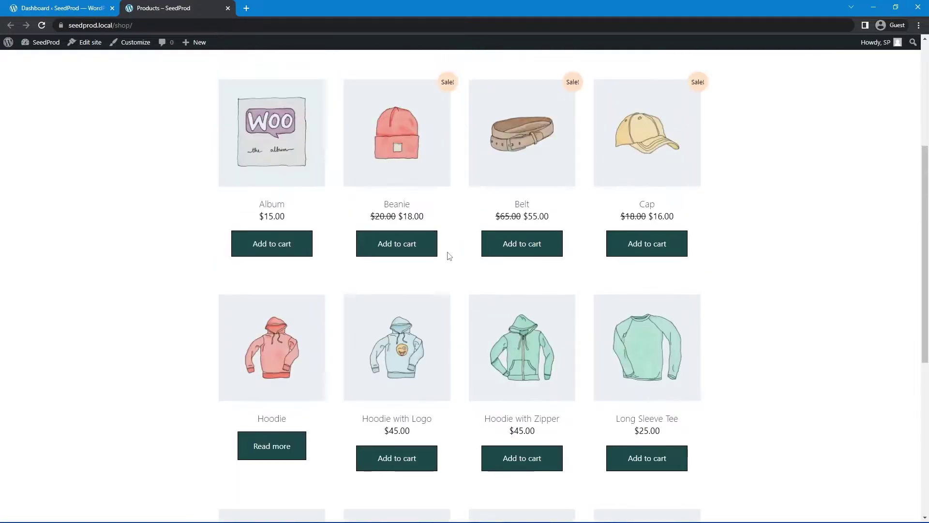
pyautogui.scroll(3, 436, 251)
pyautogui.click(228, 8)
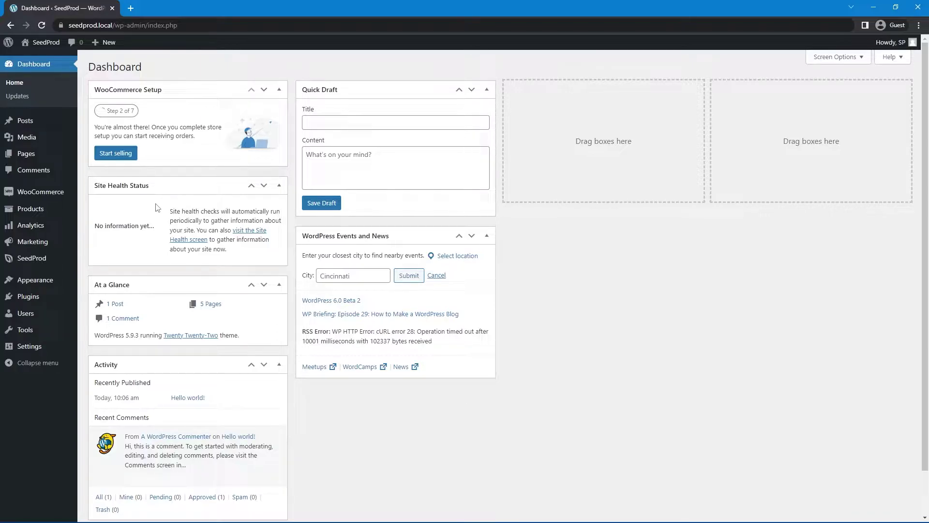
pyautogui.moveTo(31, 259)
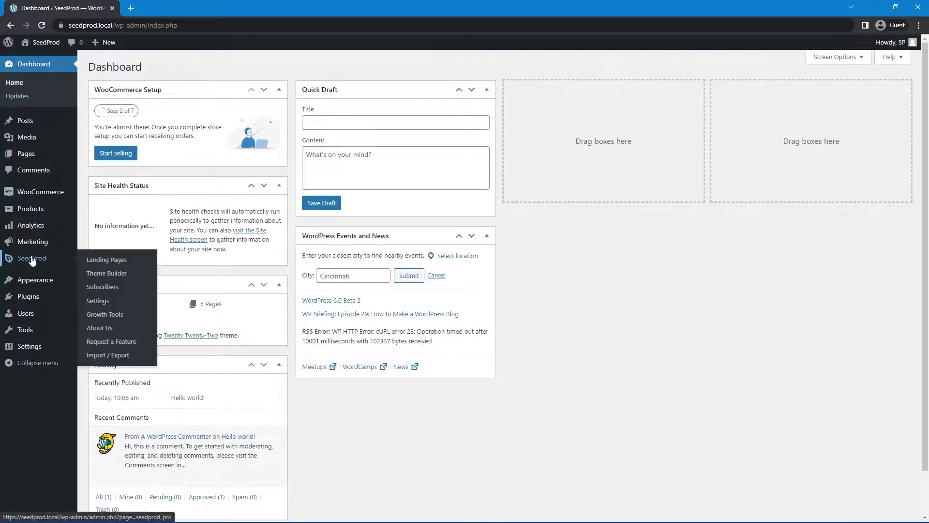
# Step: Open Theme Builder from the SeedProd admin menu
pyautogui.click(108, 273)
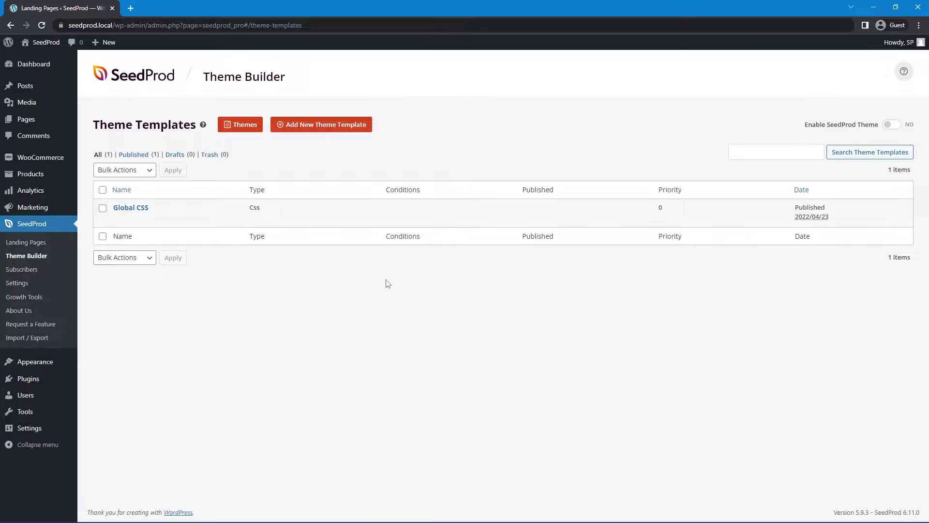
# Step: Install the WooCommerce Starter Theme from SeedProd's Themes gallery
pyautogui.click(244, 130)
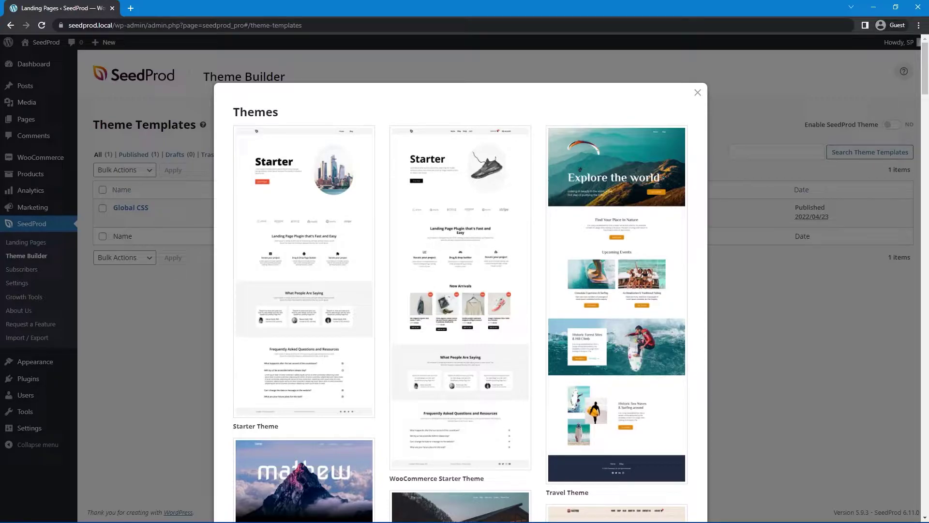
pyautogui.moveTo(460, 297)
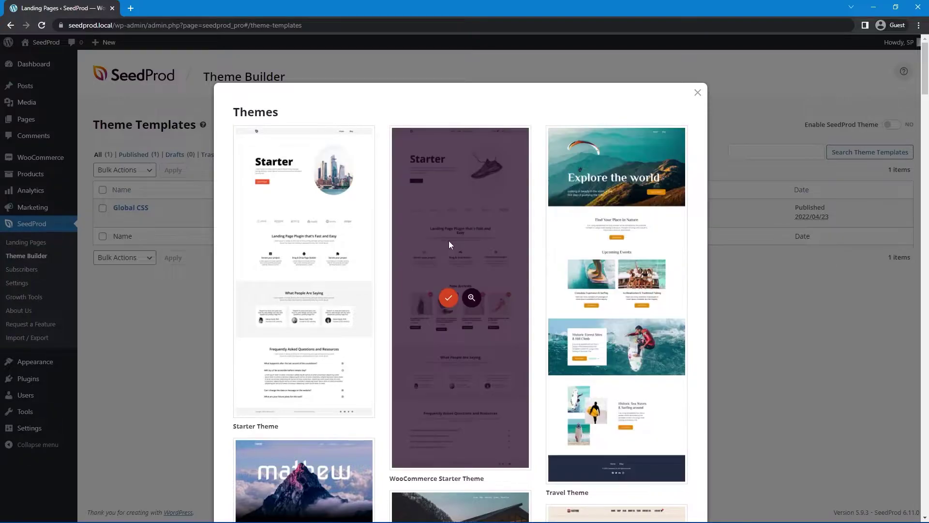
pyautogui.click(447, 304)
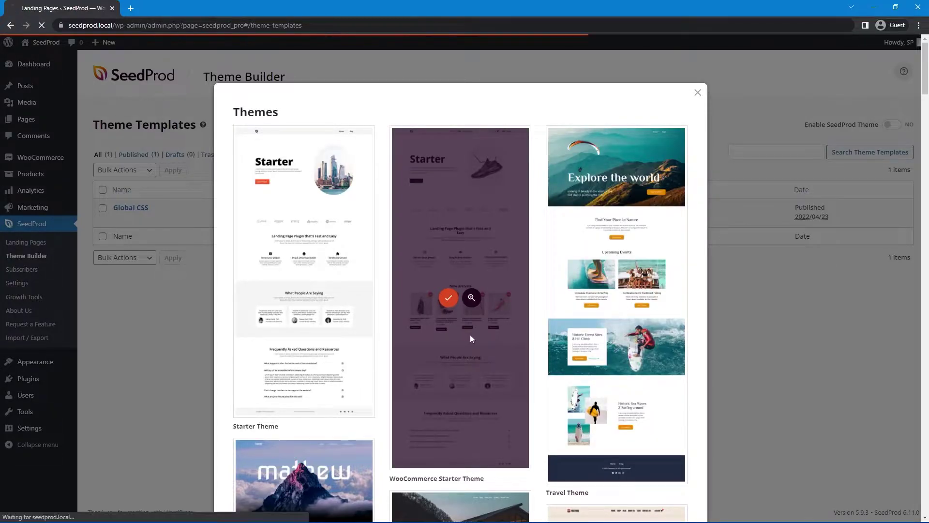
pyautogui.scroll(-1, 469, 335)
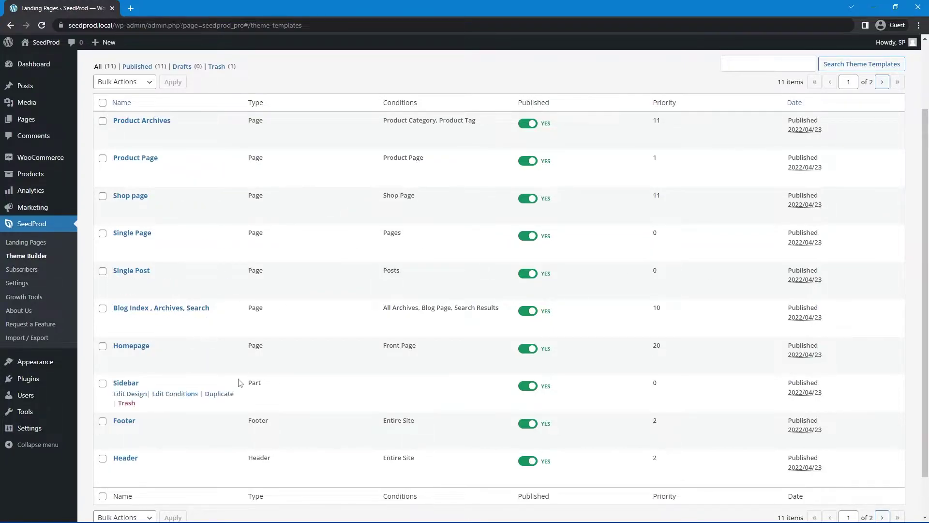
pyautogui.moveTo(412, 280)
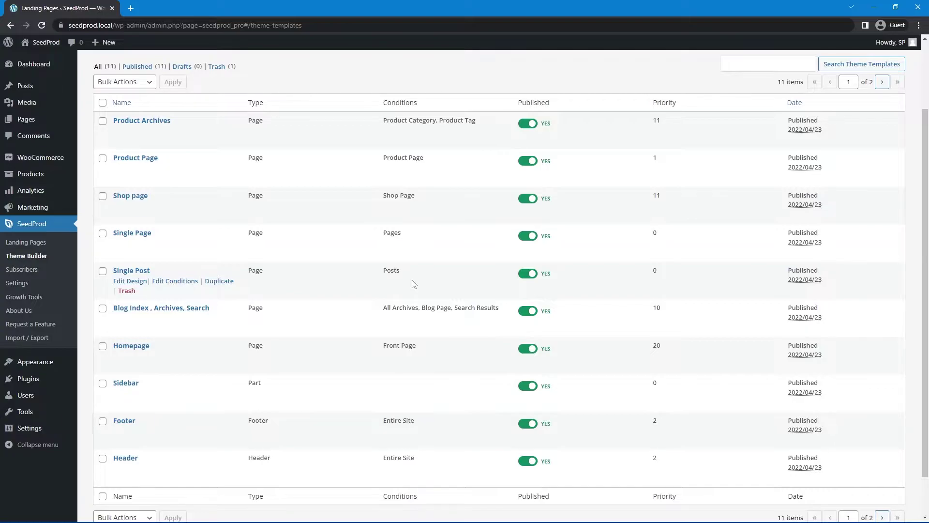
pyautogui.scroll(-1, 339, 162)
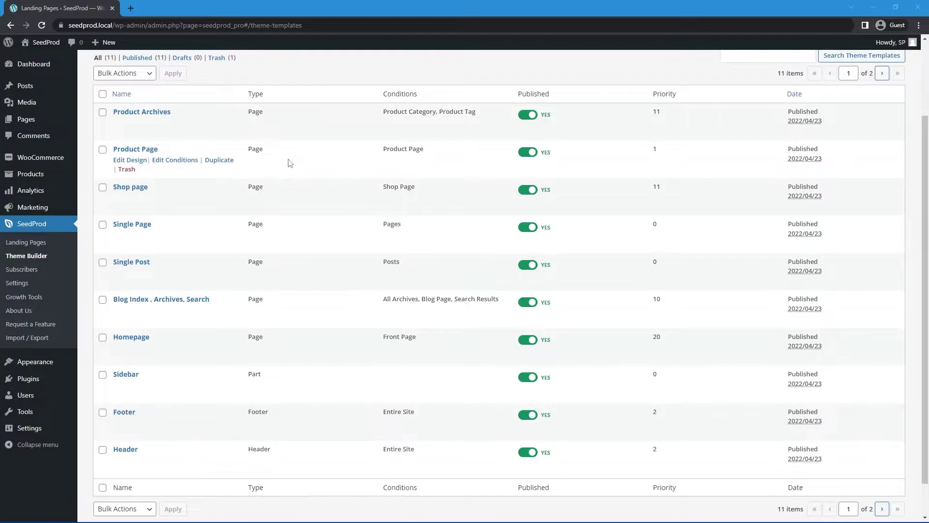
# Step: Edit the design of the Product Page template
pyautogui.click(135, 160)
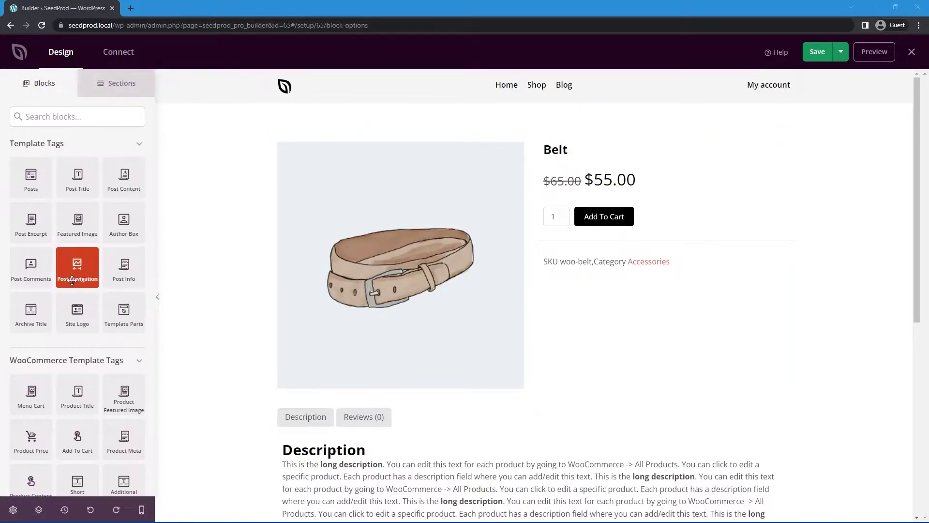
pyautogui.scroll(-2, 70, 271)
pyautogui.scroll(-2, 72, 290)
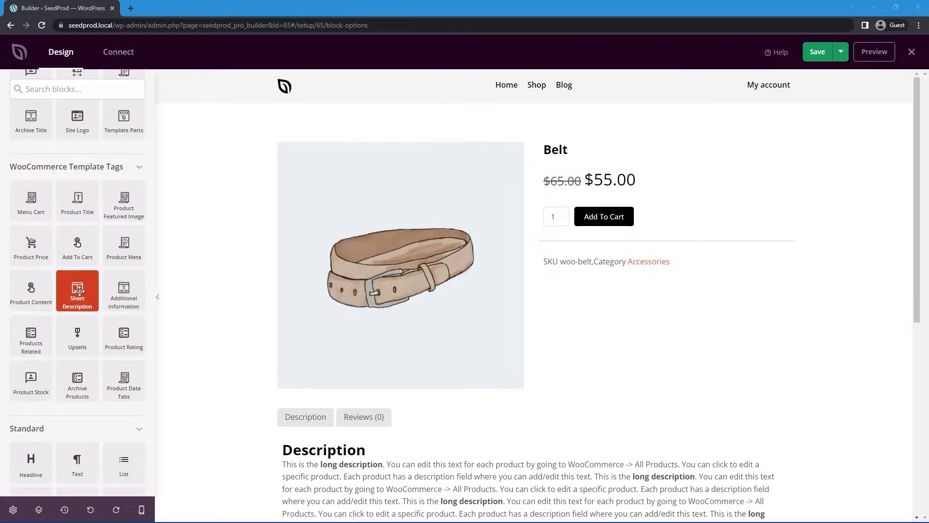
# Step: Drop the Short Description block directly beneath the Belt's price
pyautogui.moveTo(77, 290)
pyautogui.mouseDown()
pyautogui.moveTo(130, 309)
pyautogui.moveTo(617, 203)
pyautogui.mouseUp()
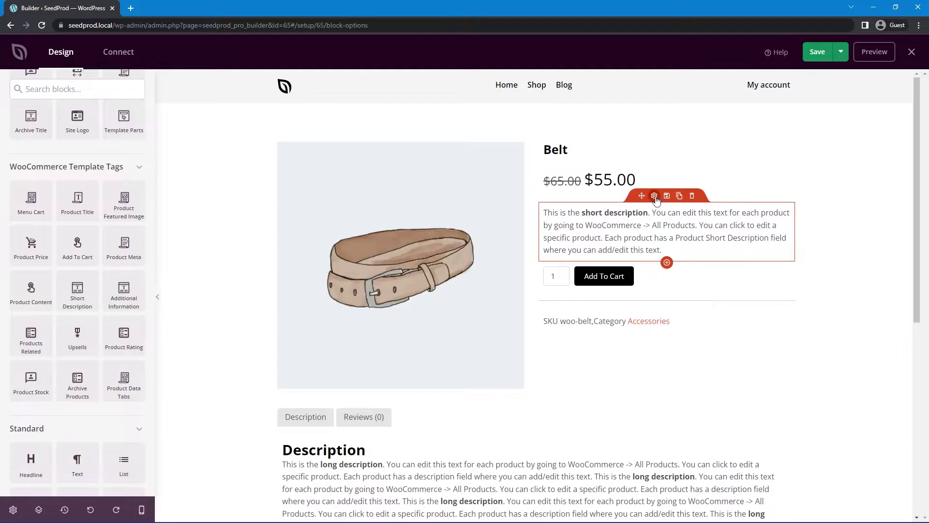
# Step: Try center and right alignment, settle on Align Left, and nudge the font size up slightly
pyautogui.click(654, 197)
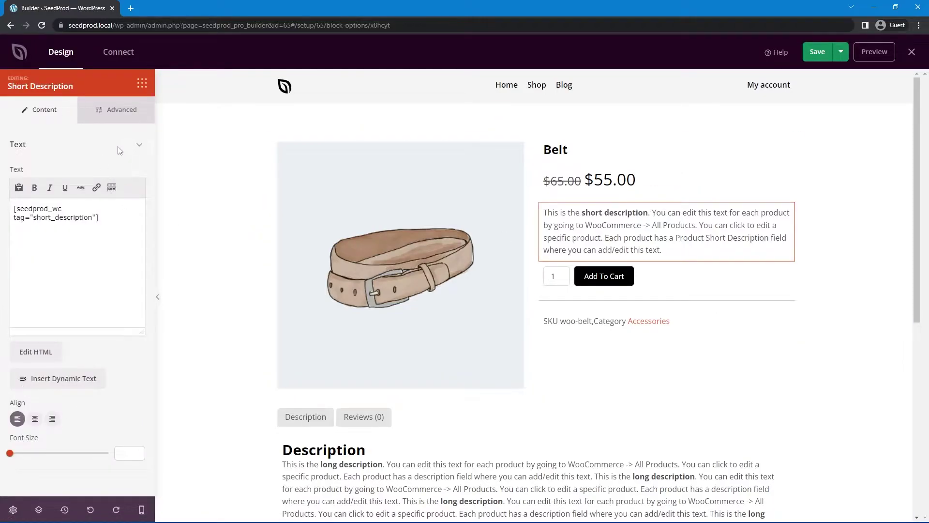
pyautogui.click(34, 418)
pyautogui.click(51, 419)
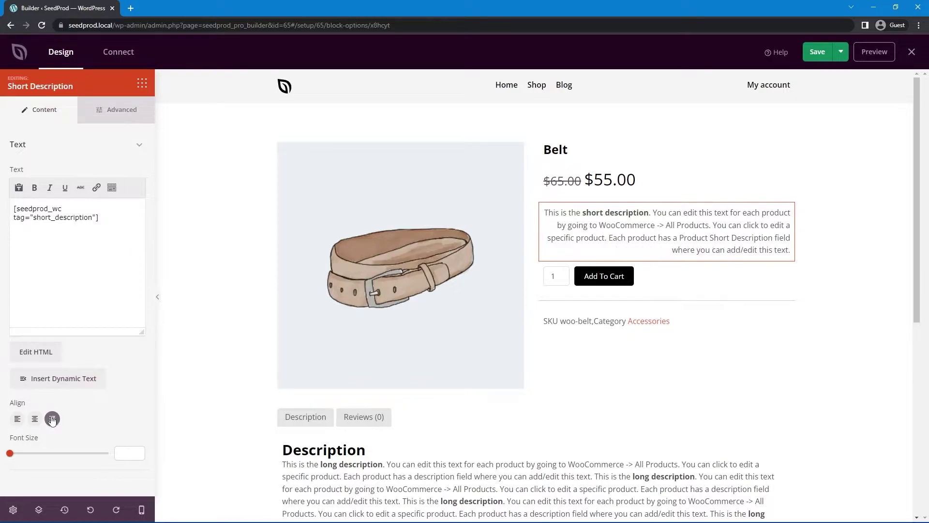
pyautogui.click(18, 419)
pyautogui.click(17, 455)
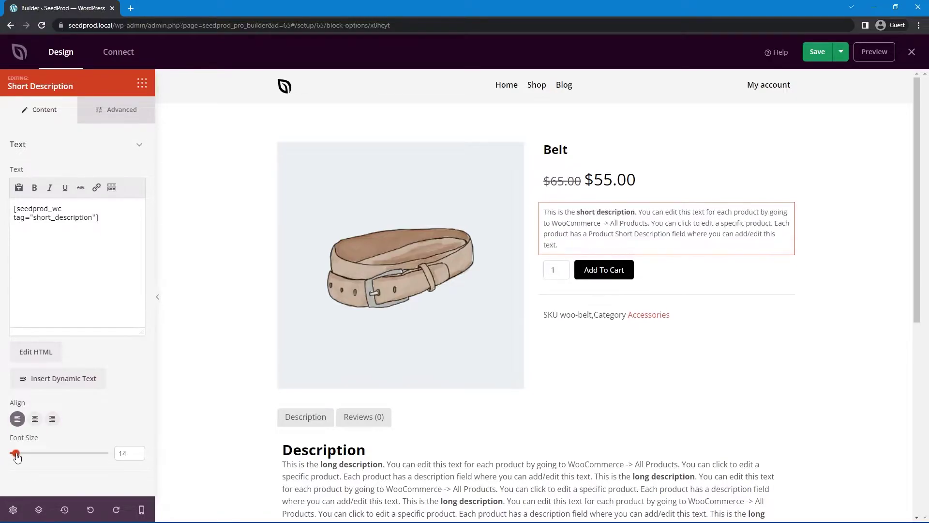
pyautogui.moveTo(16, 454)
pyautogui.mouseDown()
pyautogui.moveTo(37, 454)
pyautogui.moveTo(20, 454)
pyautogui.mouseUp()
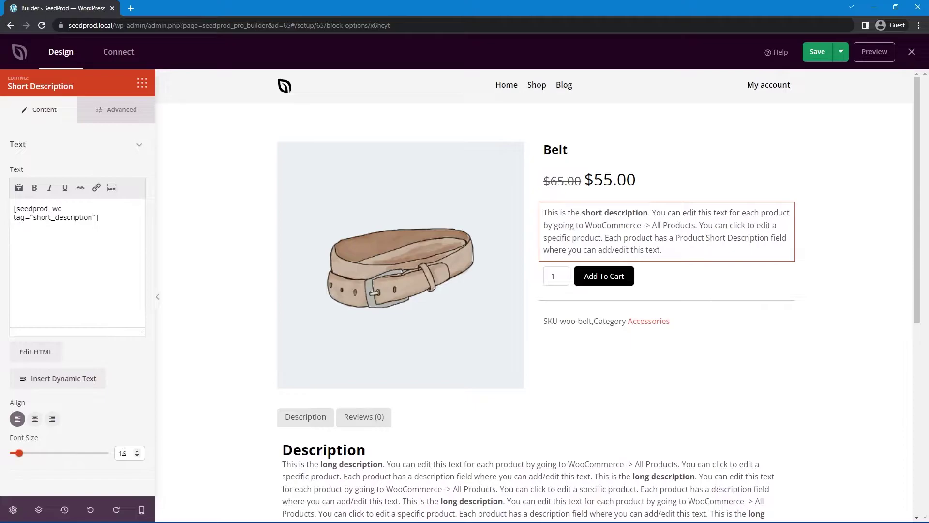
# Step: In the Advanced typography settings, try bold and another letter case, then revert both
pyautogui.click(121, 114)
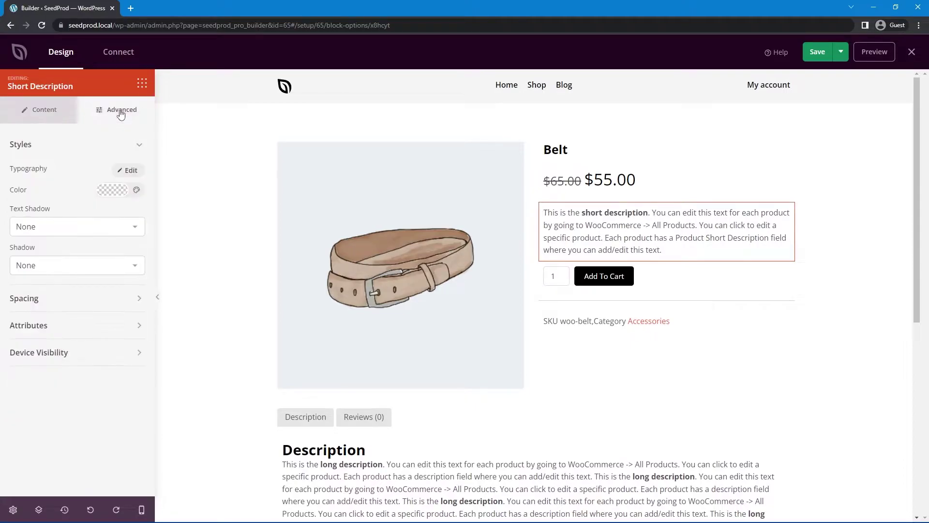
pyautogui.click(125, 172)
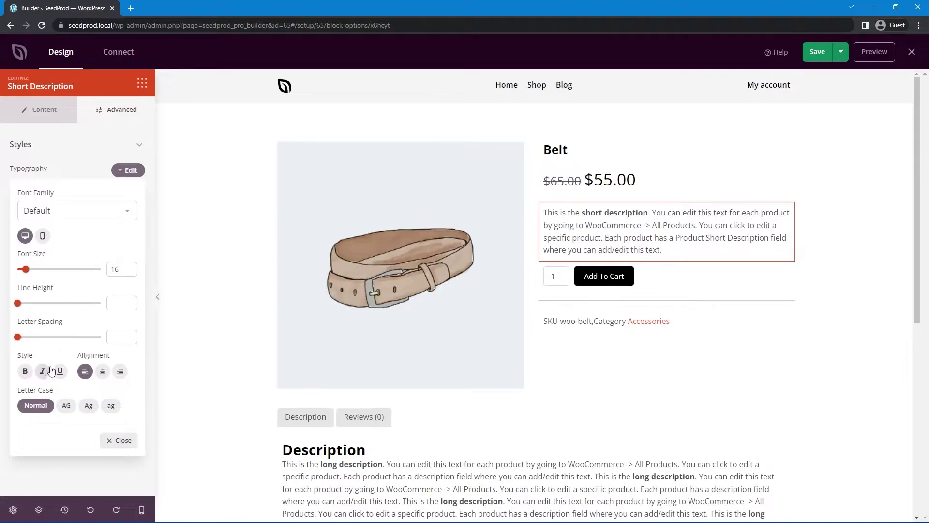
pyautogui.click(24, 371)
pyautogui.click(24, 372)
pyautogui.click(66, 406)
pyautogui.click(110, 405)
pyautogui.click(128, 171)
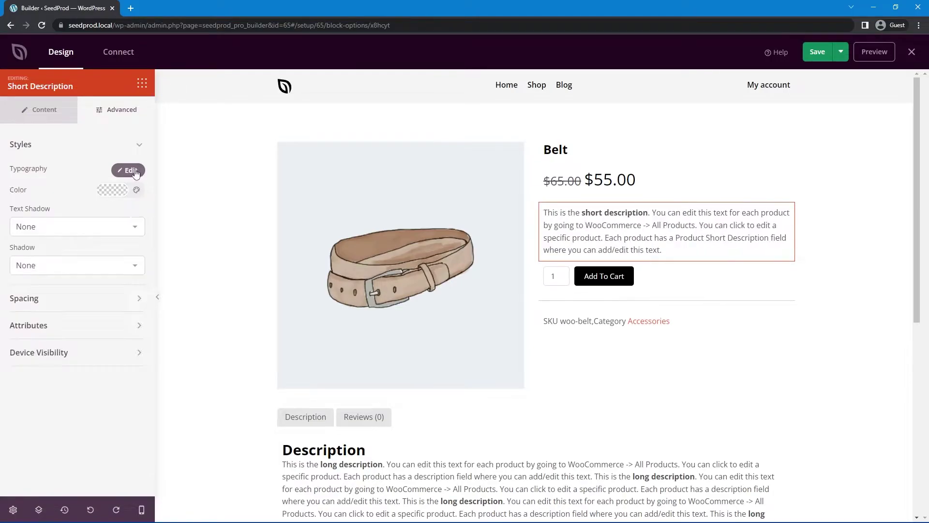
# Step: Try orange-red and green text colours, then set the short description to black
pyautogui.click(109, 190)
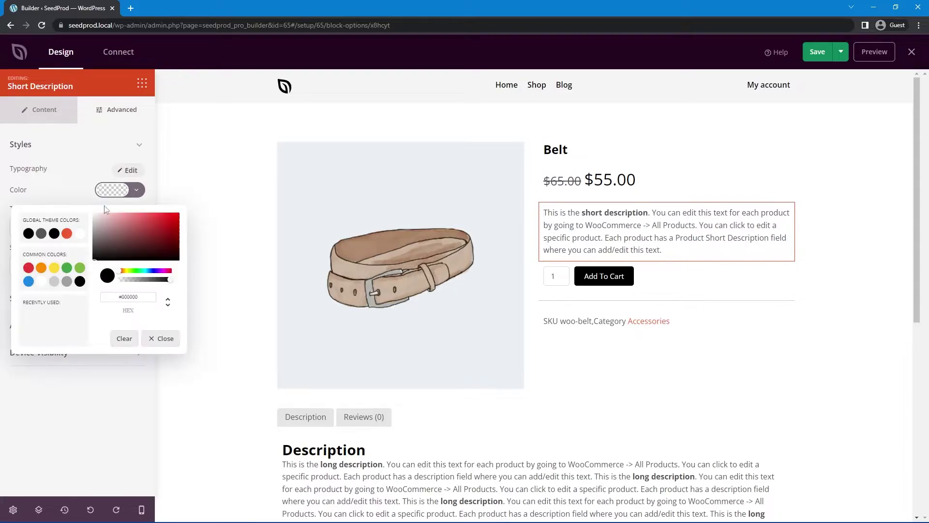
pyautogui.click(68, 233)
pyautogui.click(68, 267)
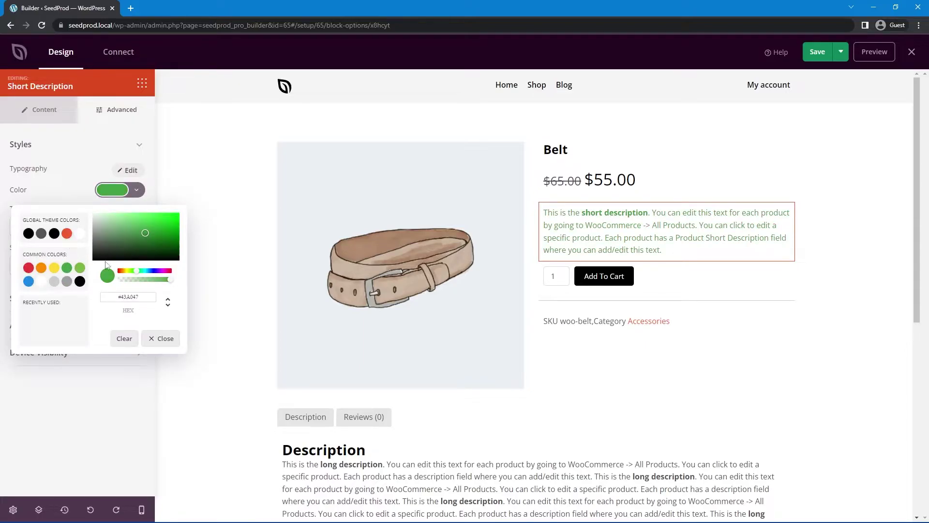
pyautogui.click(108, 253)
# Step: Reset the text shadow to none and give the description box a shadow
pyautogui.click(115, 230)
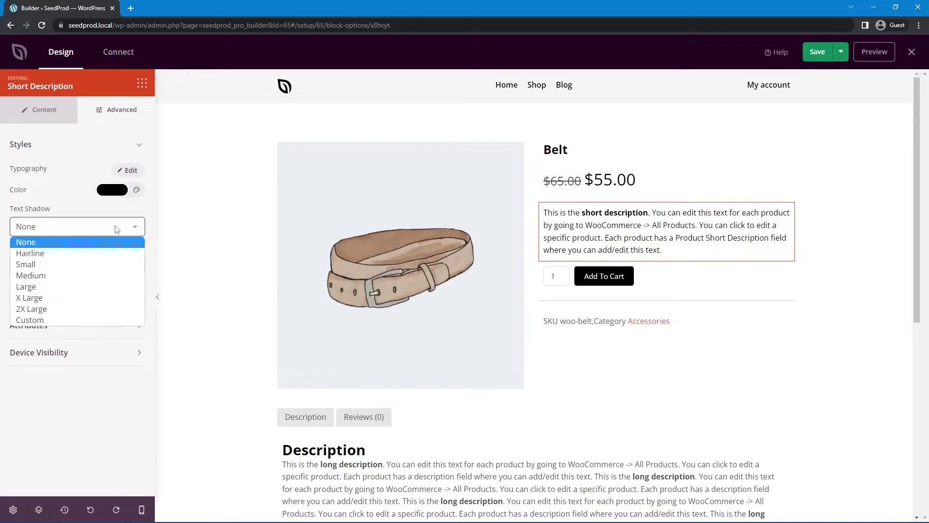
pyautogui.click(84, 264)
pyautogui.click(84, 231)
pyautogui.click(62, 245)
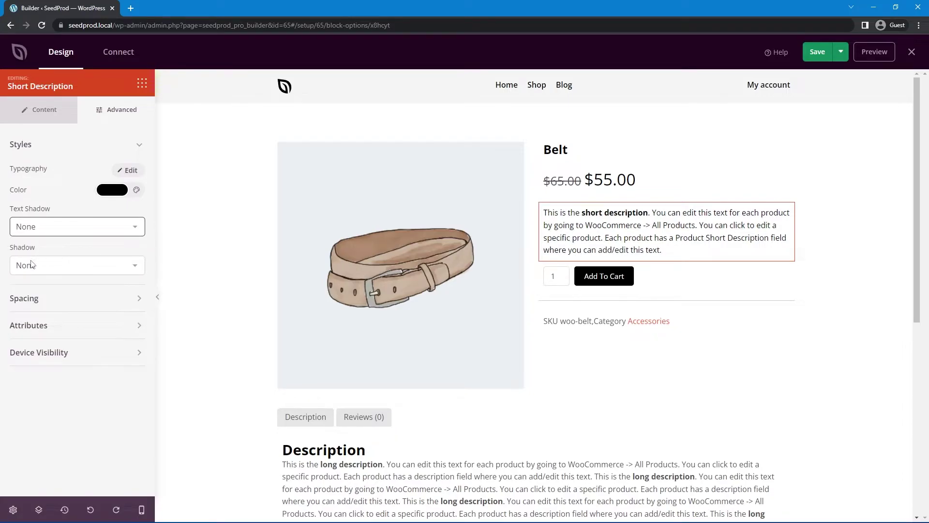
pyautogui.click(103, 266)
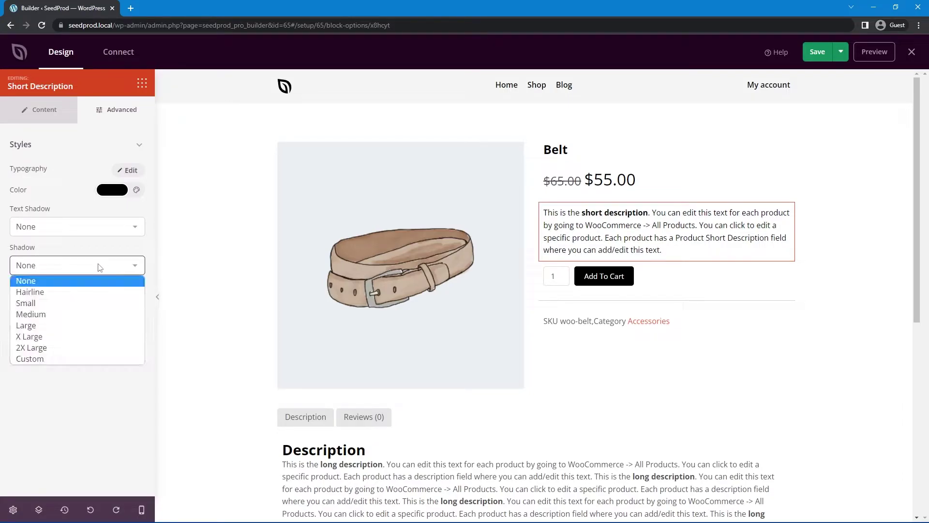
pyautogui.click(70, 303)
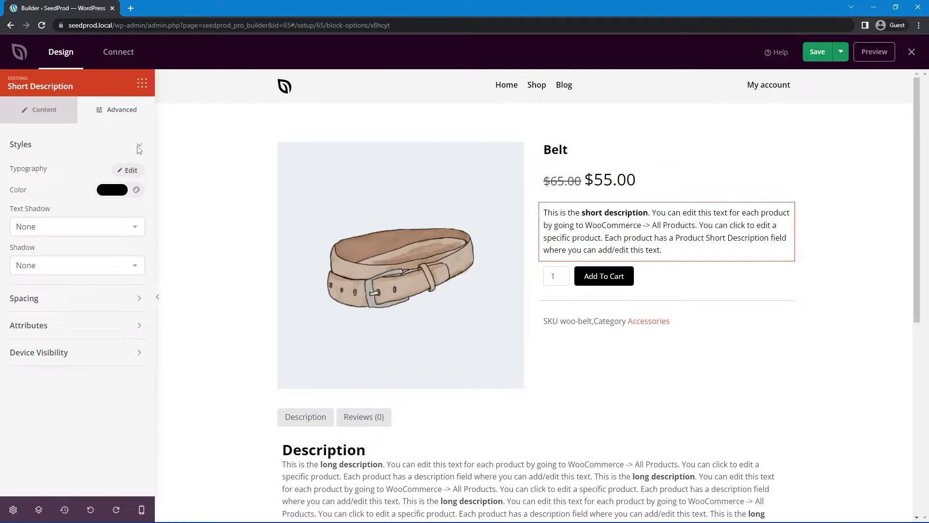
pyautogui.click(87, 145)
# Step: Clear the top margin, edit the top padding, and clear the block's CSS ID
pyautogui.click(62, 173)
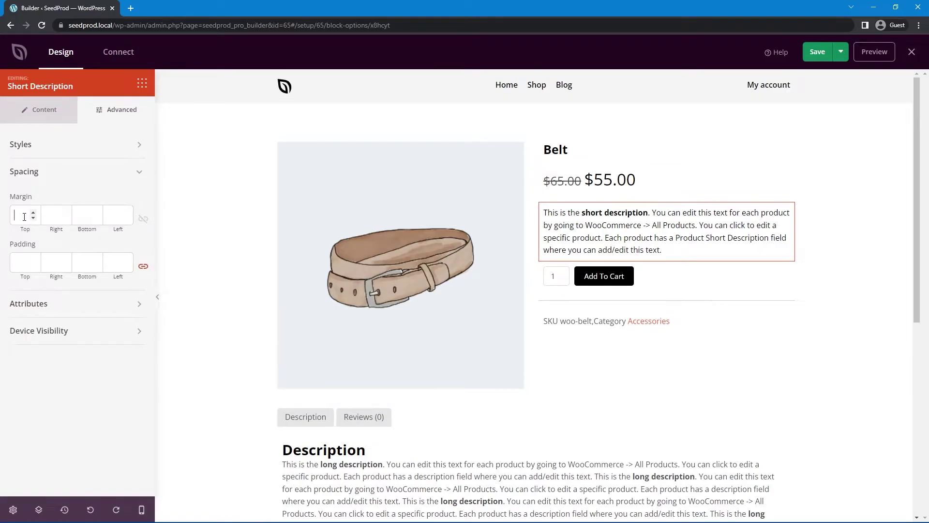
pyautogui.write('20')
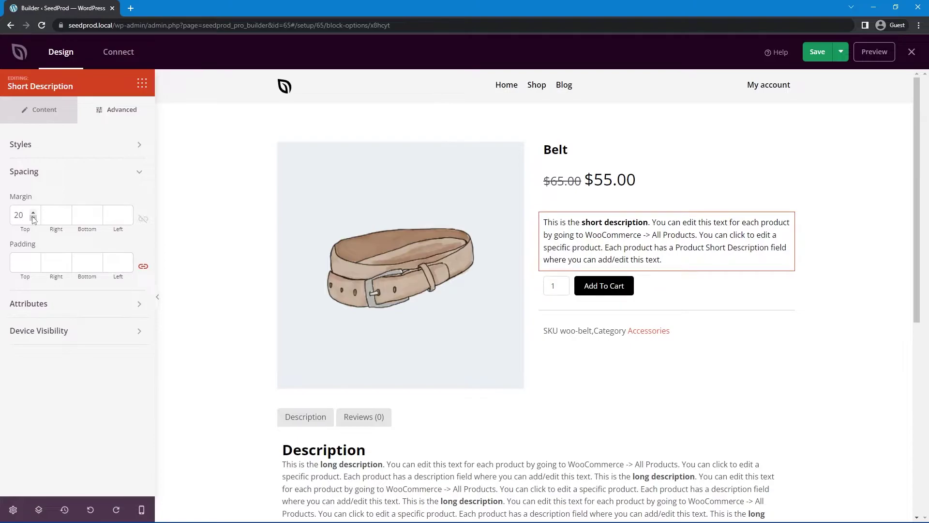
pyautogui.press('BackSpace')
pyautogui.press('BackSpace')
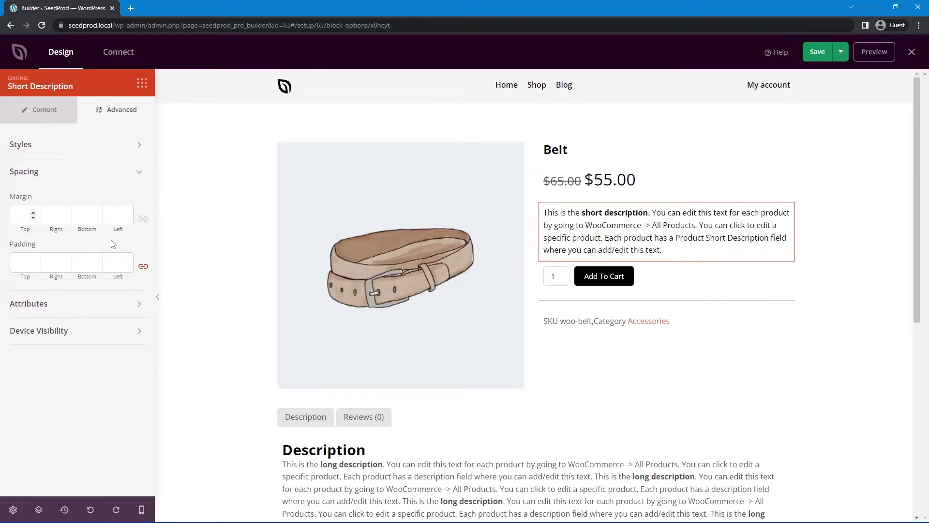
pyautogui.click(24, 261)
pyautogui.write('50')
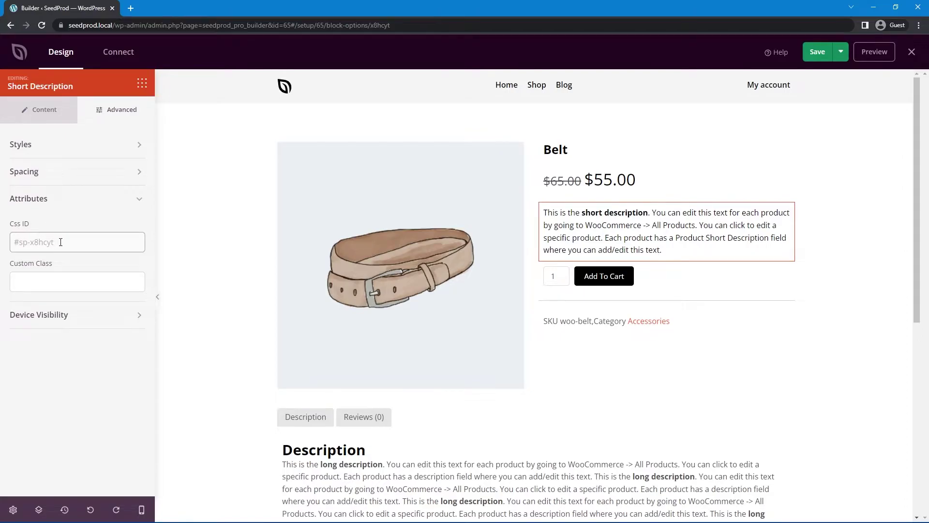
pyautogui.moveTo(60, 243); pyautogui.dragTo(4, 246)
pyautogui.press('BackSpace')
# Step: Hide the short description on mobile and return to the blocks library
pyautogui.click(128, 231)
pyautogui.moveTo(667, 231)
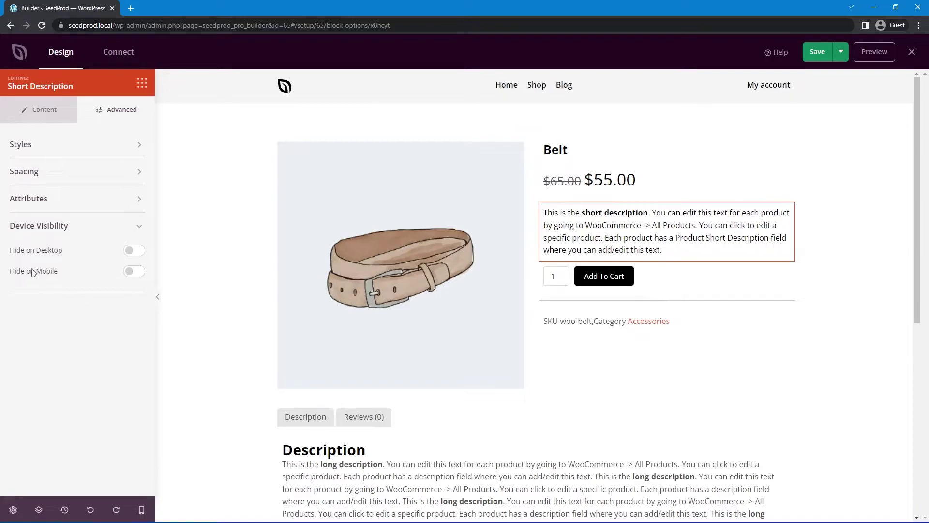
pyautogui.click(132, 275)
pyautogui.click(217, 268)
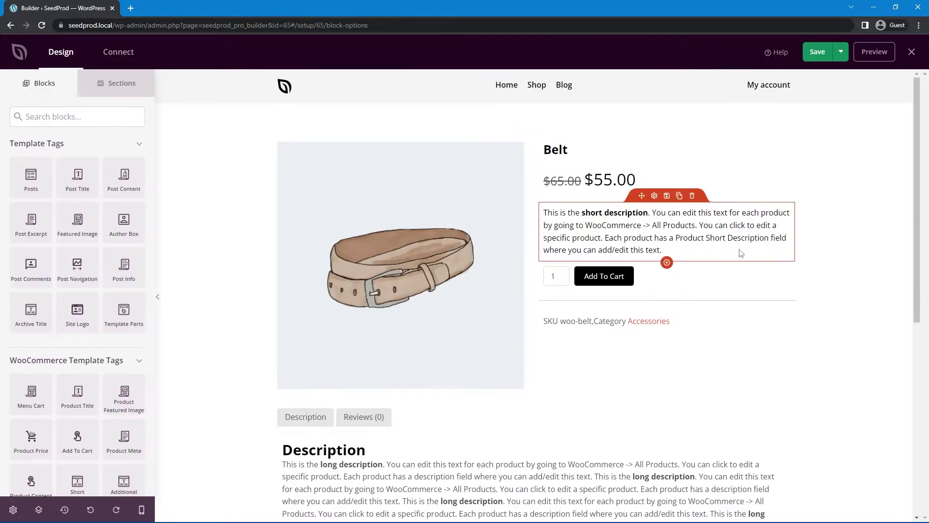
# Step: Delete the short description and place a Product Content block under the price
pyautogui.click(693, 195)
pyautogui.click(430, 293)
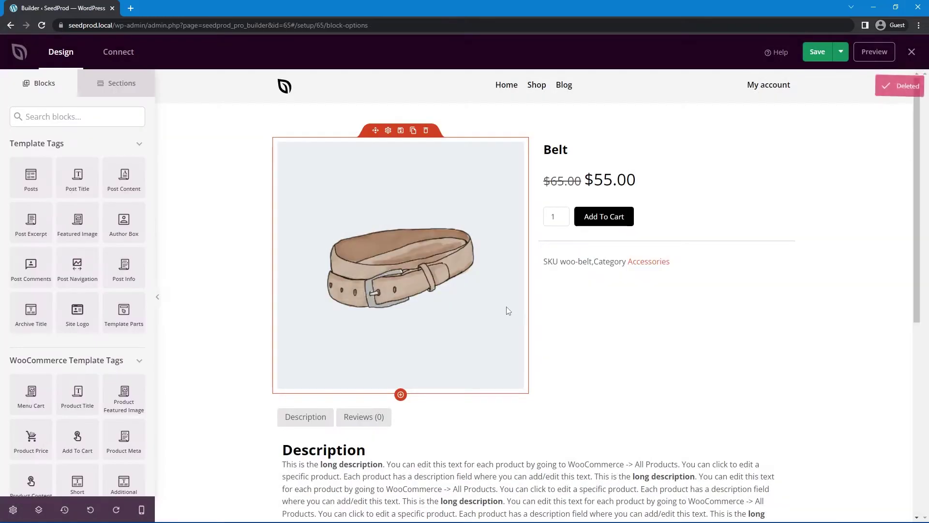
pyautogui.scroll(-1, 60, 189)
pyautogui.scroll(-2, 78, 182)
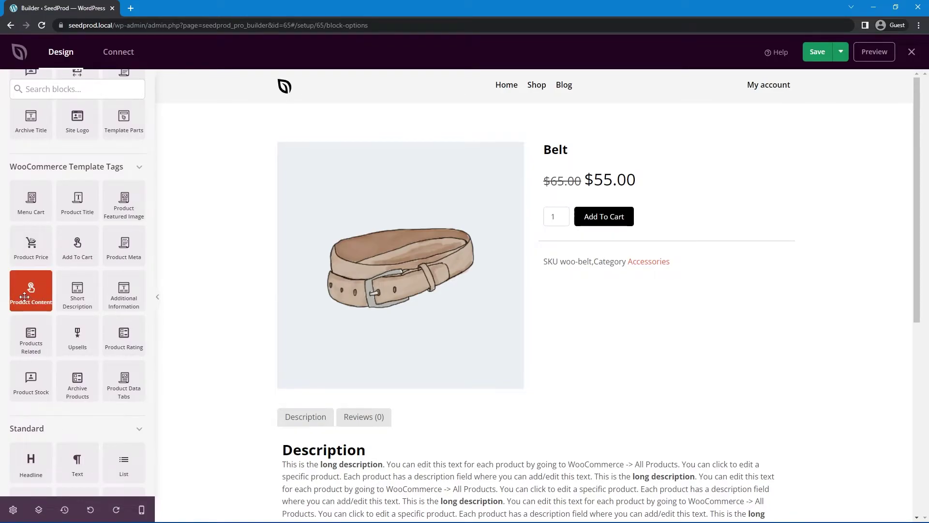
pyautogui.moveTo(31, 300); pyautogui.dragTo(610, 212)
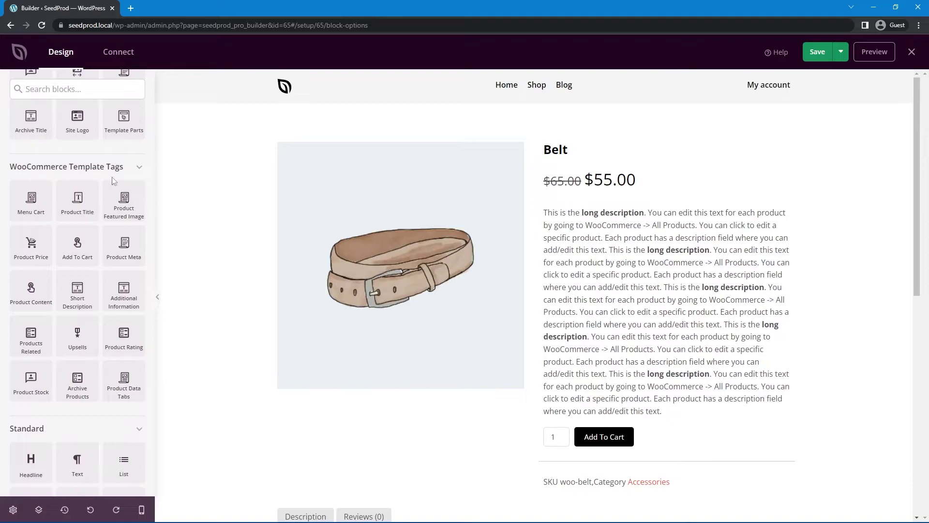
pyautogui.click(617, 305)
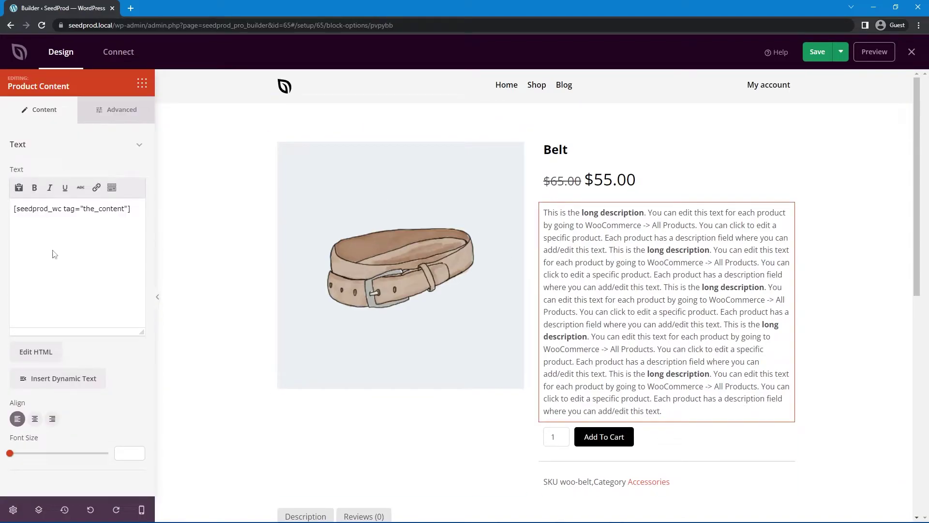
# Step: Check the block's advanced settings, then save the Product Page template and exit the builder
pyautogui.click(117, 114)
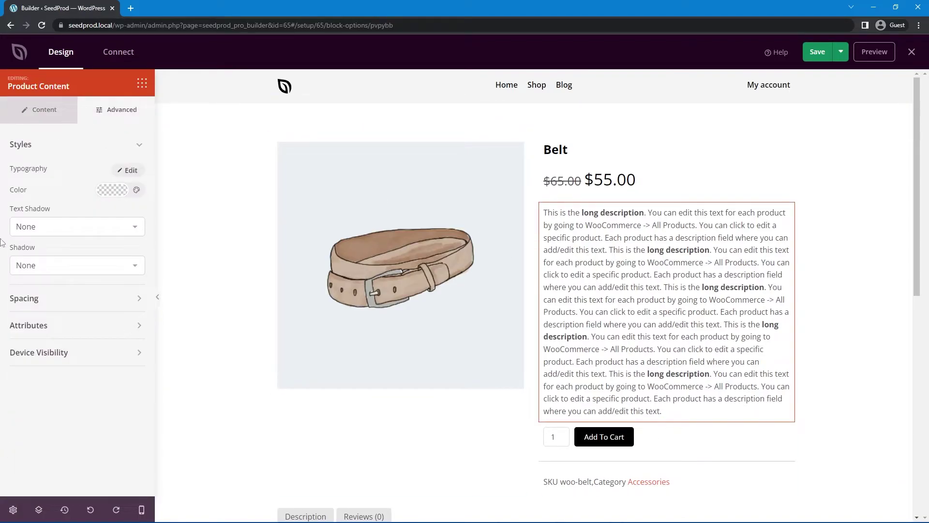
pyautogui.moveTo(667, 311)
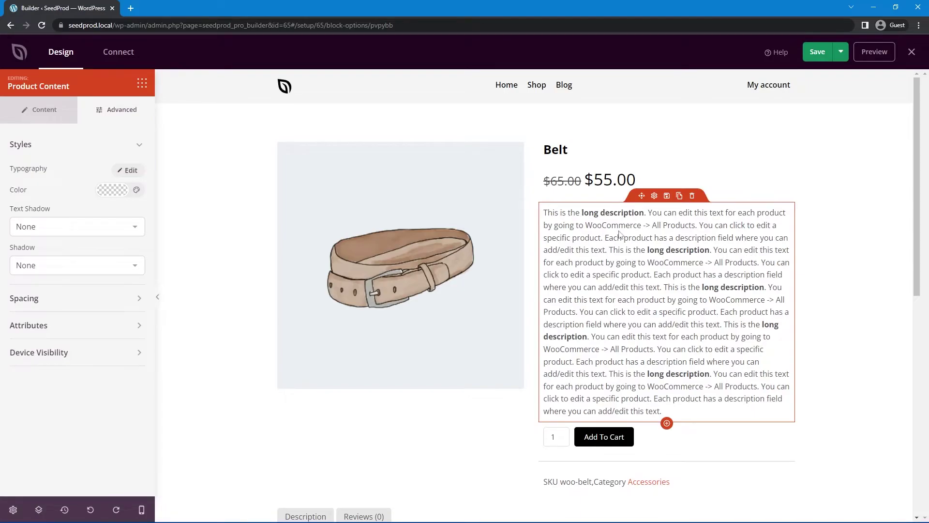
pyautogui.click(817, 51)
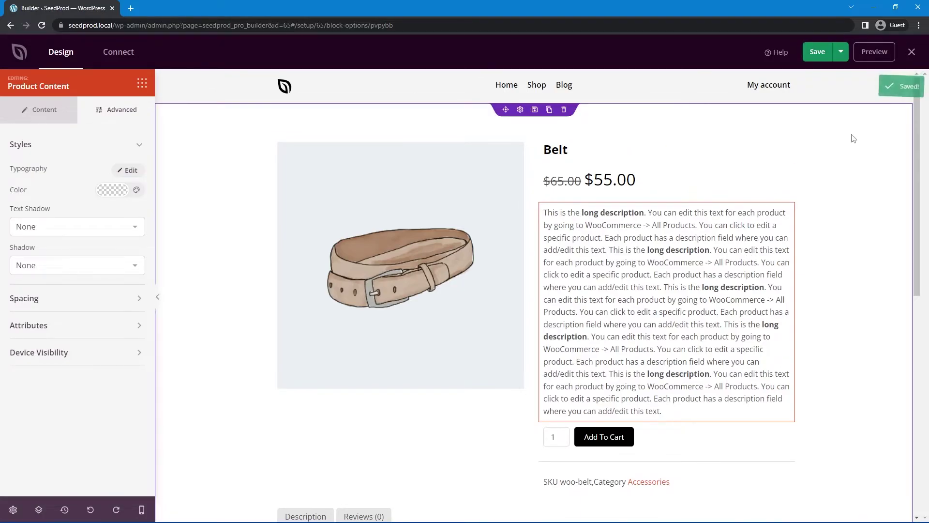
pyautogui.click(912, 51)
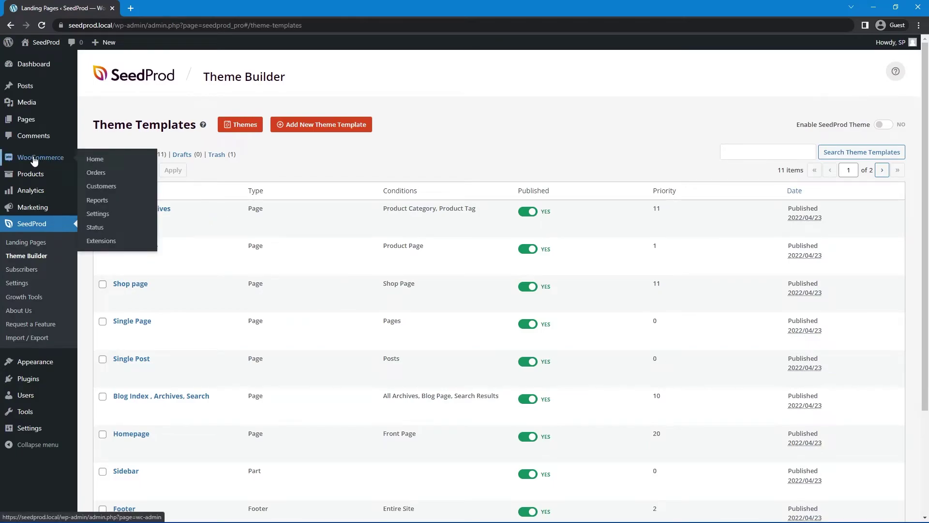
pyautogui.moveTo(31, 174)
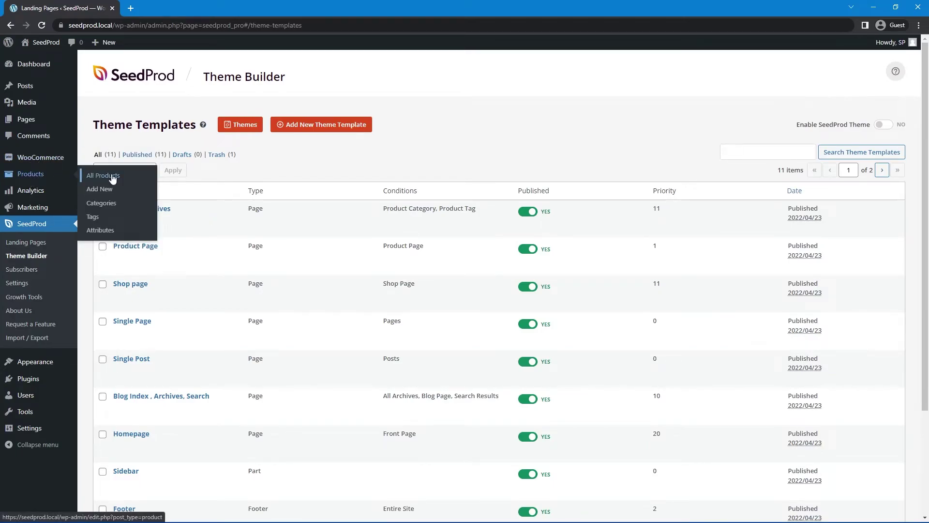
pyautogui.click(113, 179)
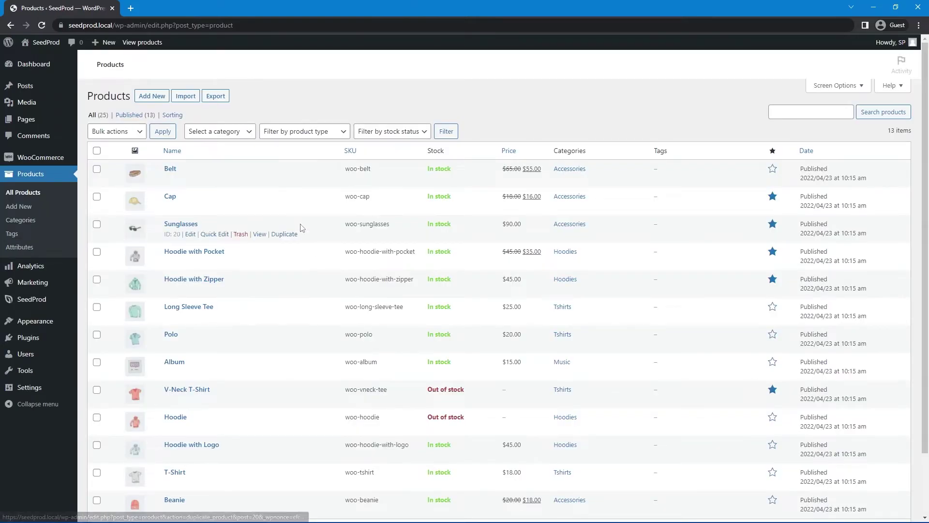
pyautogui.moveTo(171, 173)
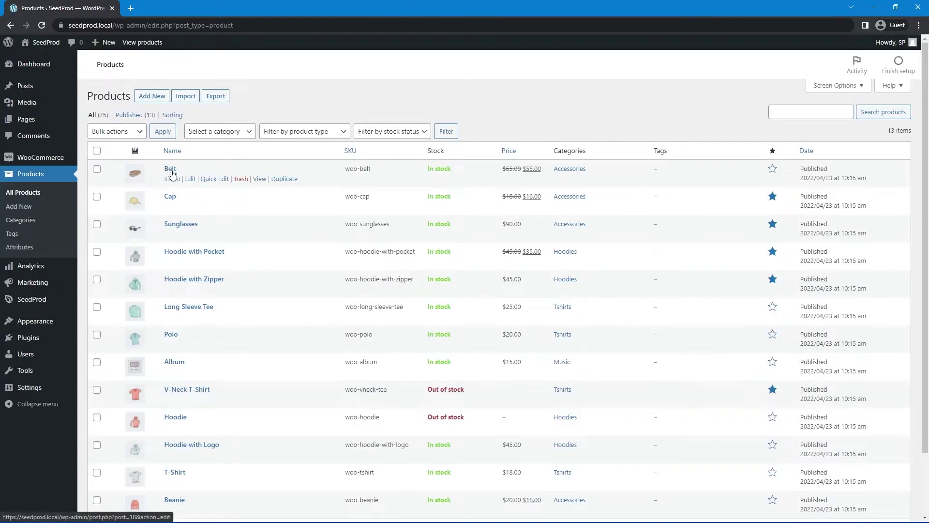
pyautogui.click(190, 179)
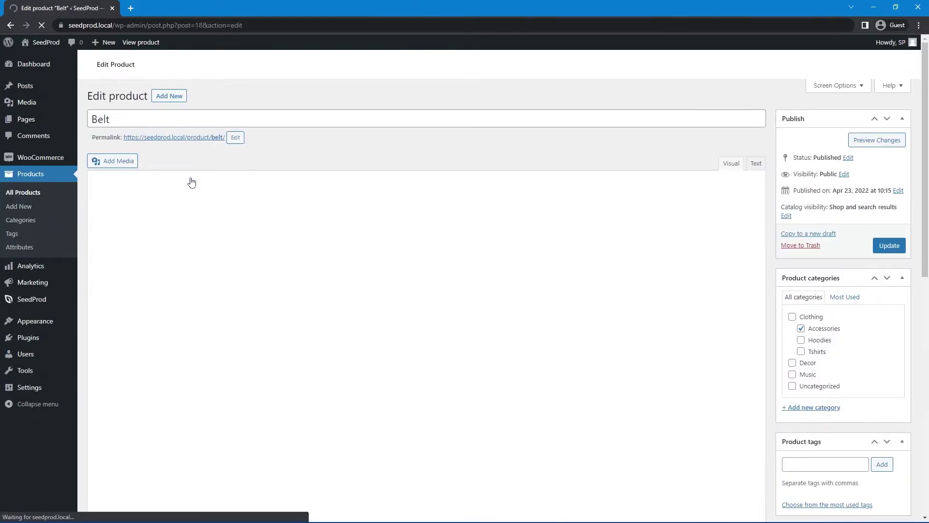
pyautogui.moveTo(658, 302); pyautogui.dragTo(92, 206)
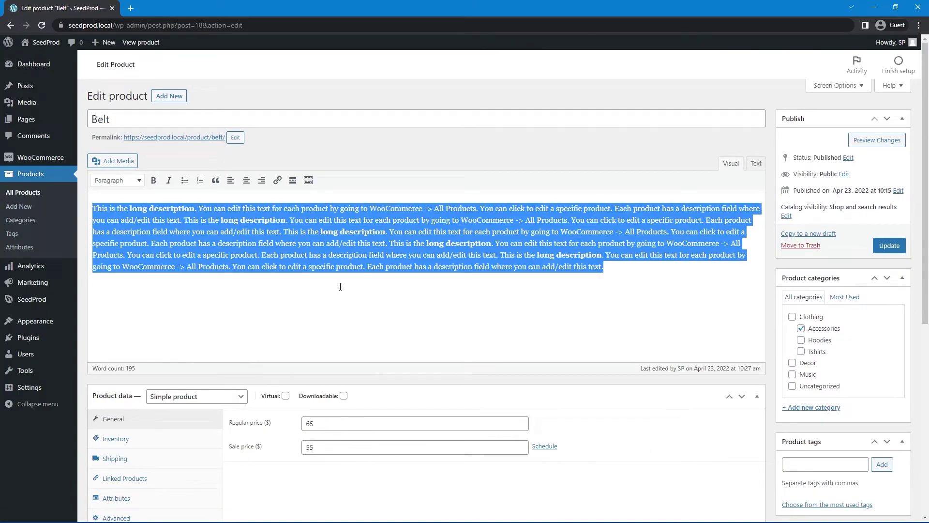
pyautogui.click(482, 296)
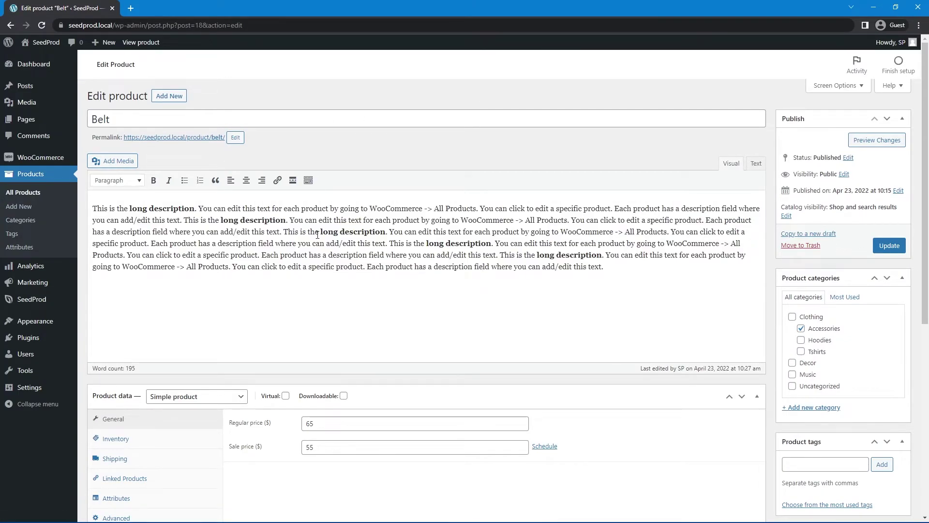
pyautogui.scroll(-2, 409, 296)
pyautogui.scroll(-2, 555, 290)
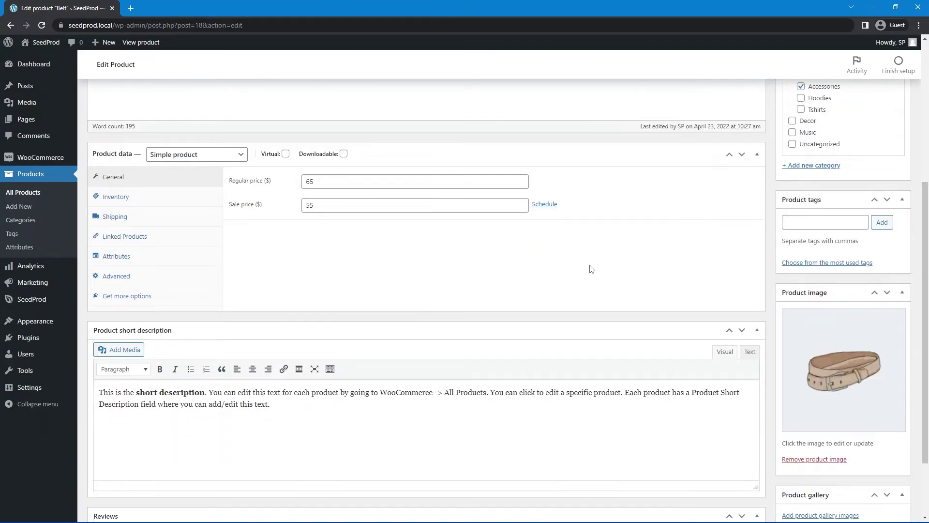
pyautogui.scroll(-1, 589, 268)
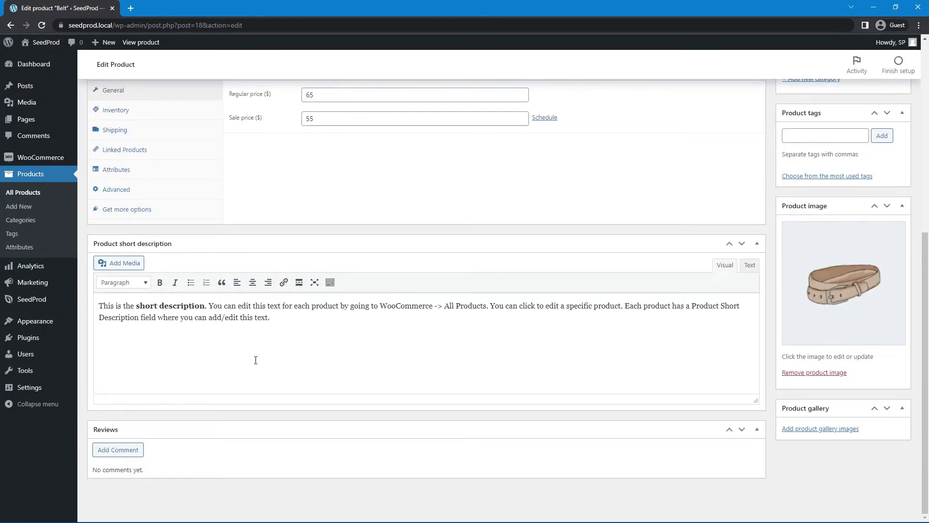
pyautogui.moveTo(256, 359); pyautogui.dragTo(98, 303)
pyautogui.click(369, 326)
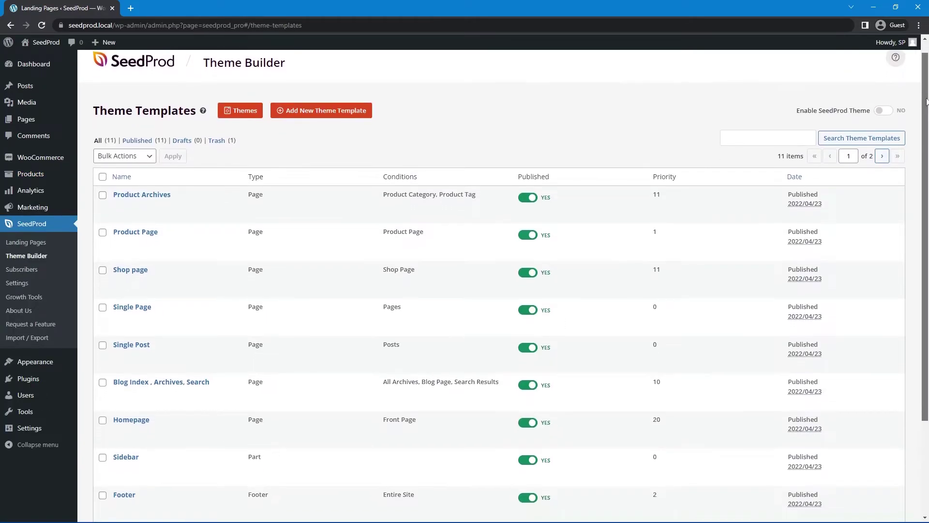
pyautogui.moveTo(926, 102); pyautogui.dragTo(924, 180)
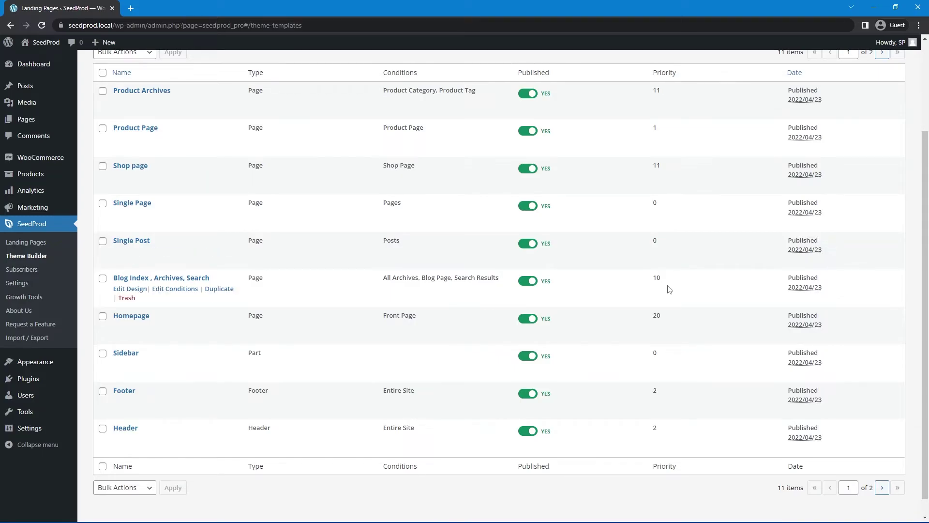
pyautogui.scroll(2, 668, 288)
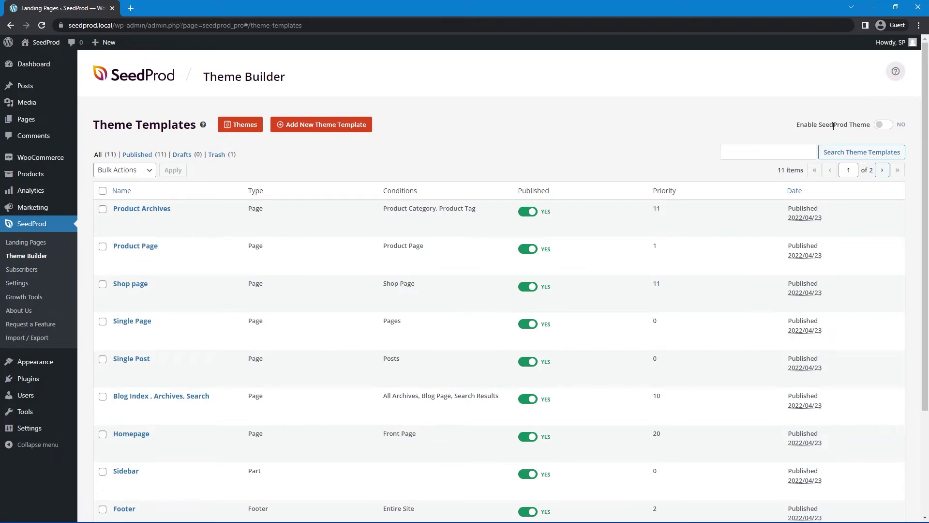
# Step: Set Enable SeedProd Theme to YES and confirm creating the static Home and Blog pages
pyautogui.click(882, 126)
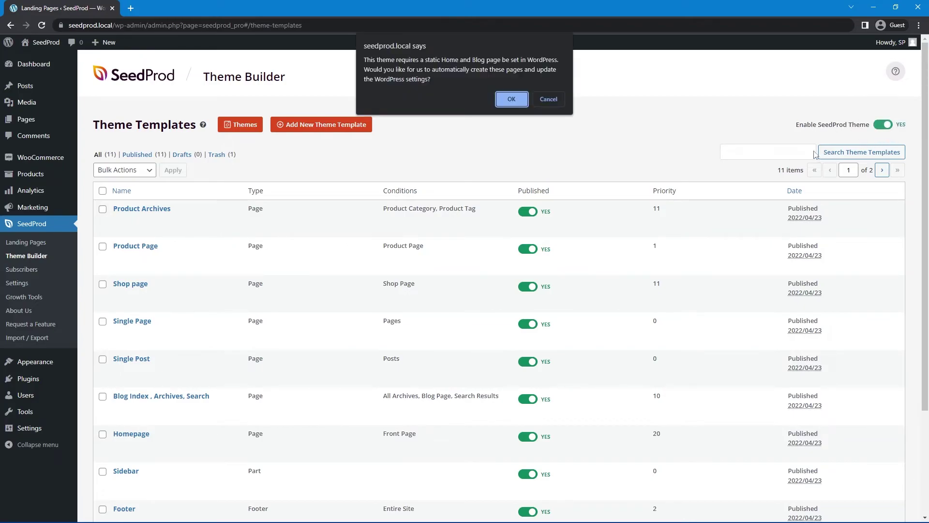
pyautogui.click(514, 100)
pyautogui.click(549, 101)
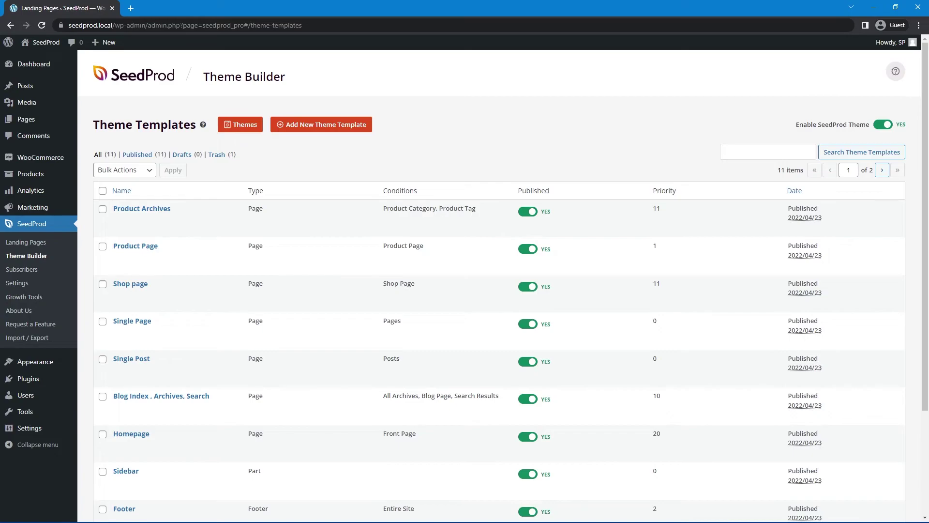
# Step: Visit the live Shop page, open the Belt product and highlight its long description
pyautogui.click(42, 71)
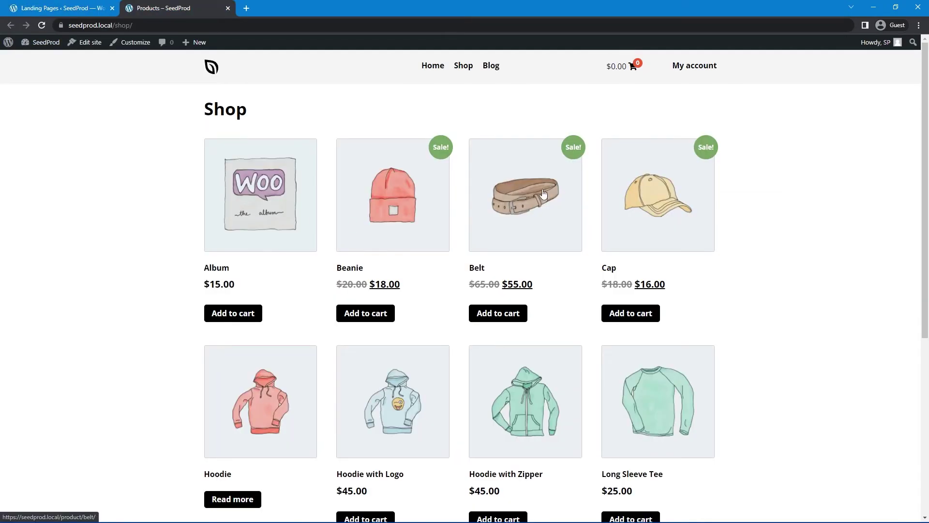
pyautogui.click(542, 202)
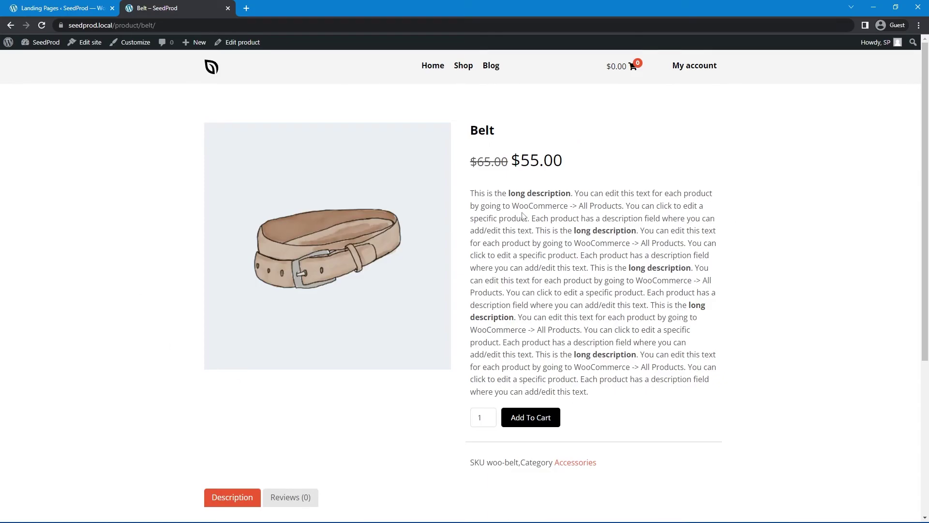
pyautogui.moveTo(522, 215); pyautogui.dragTo(763, 319)
pyautogui.click(763, 319)
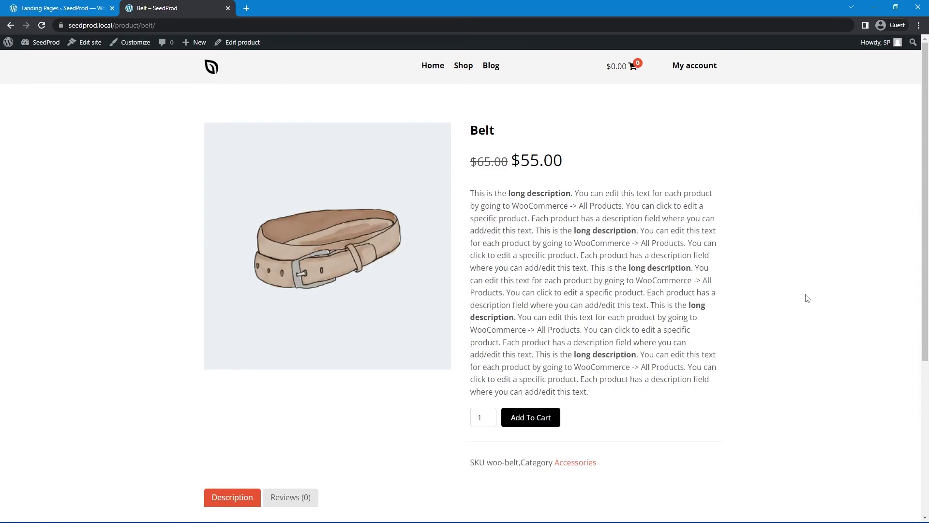